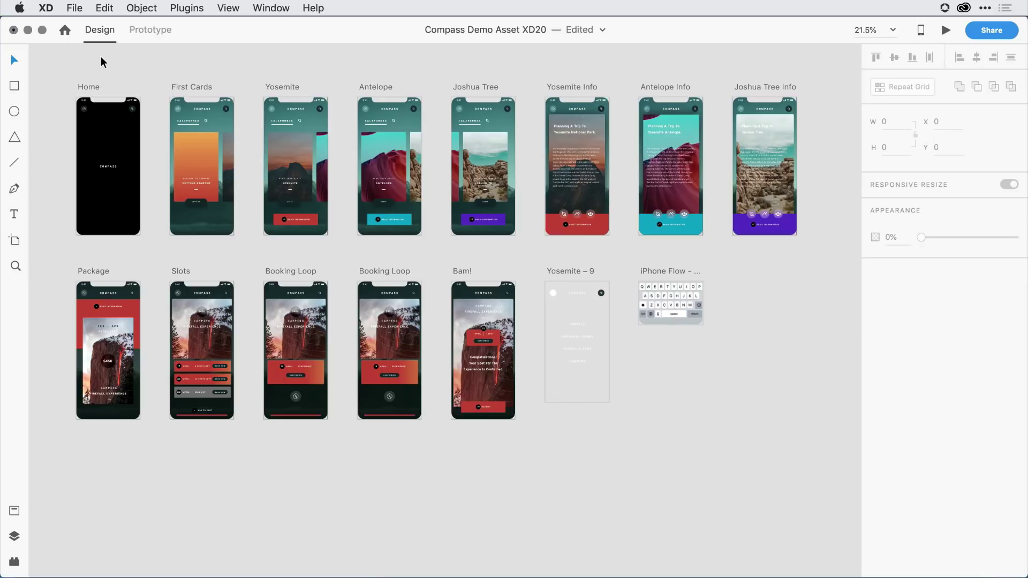
Switch the Compass document from Design to Prototype mode.
{"action": "left_click", "coordinate": [151, 31]}
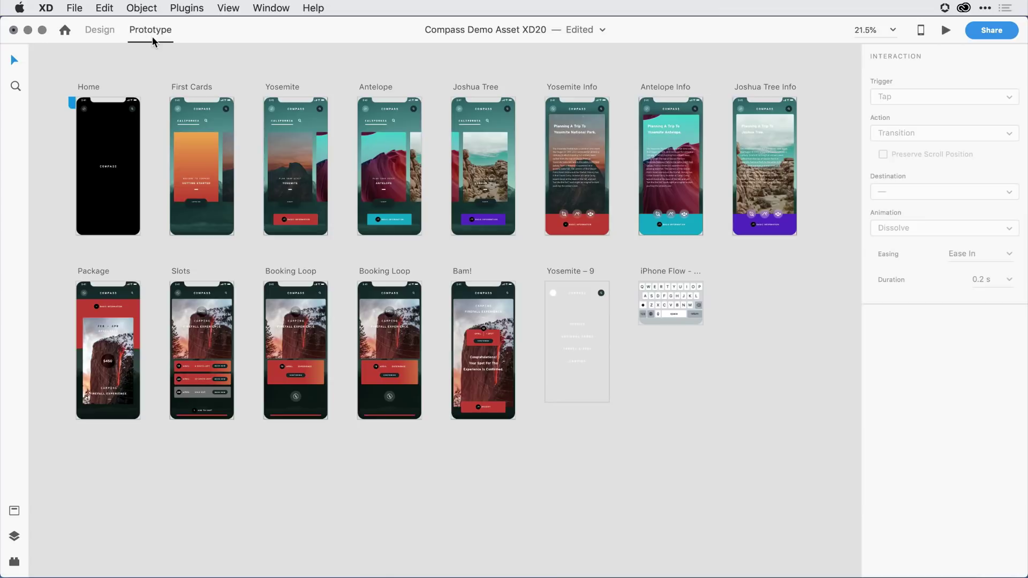
Select all artboards with Edit > Select All to show every wire, then zoom toward the Package row.
{"action": "left_click", "coordinate": [105, 7]}
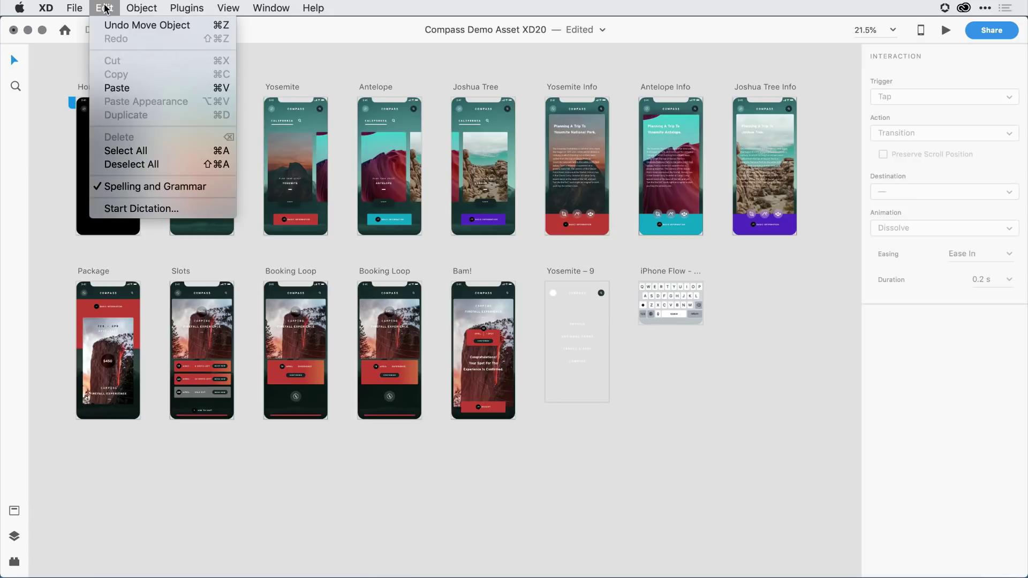
{"action": "left_click", "coordinate": [167, 151]}
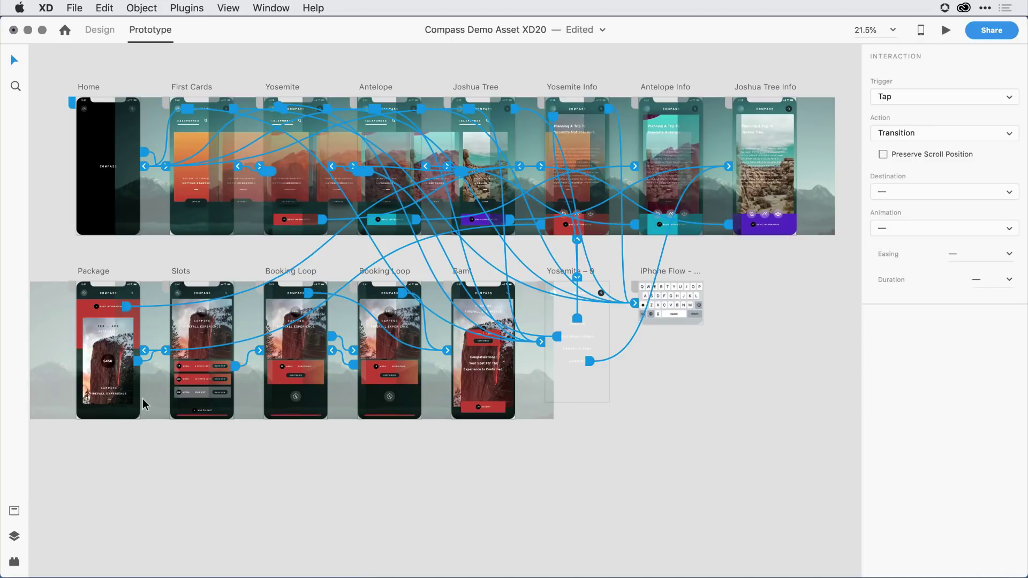
{"action": "scroll", "coordinate": [143, 399], "scroll_direction": "up", "scroll_amount": 5}
{"action": "scroll", "coordinate": [142, 399], "scroll_direction": "left", "scroll_amount": 3}
{"action": "scroll", "coordinate": [143, 399], "scroll_direction": "down", "scroll_amount": 2}
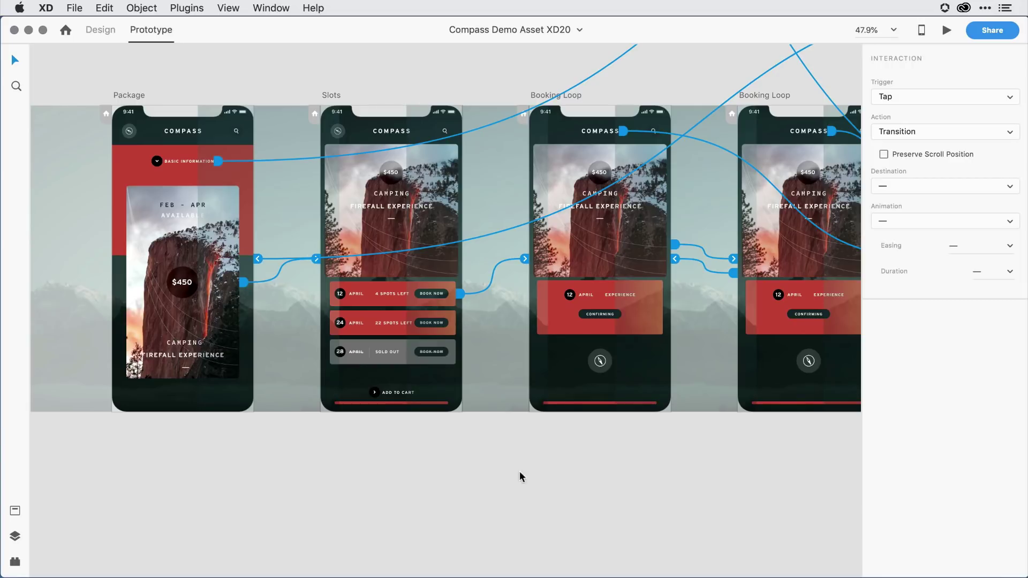
{"action": "left_click", "coordinate": [439, 490]}
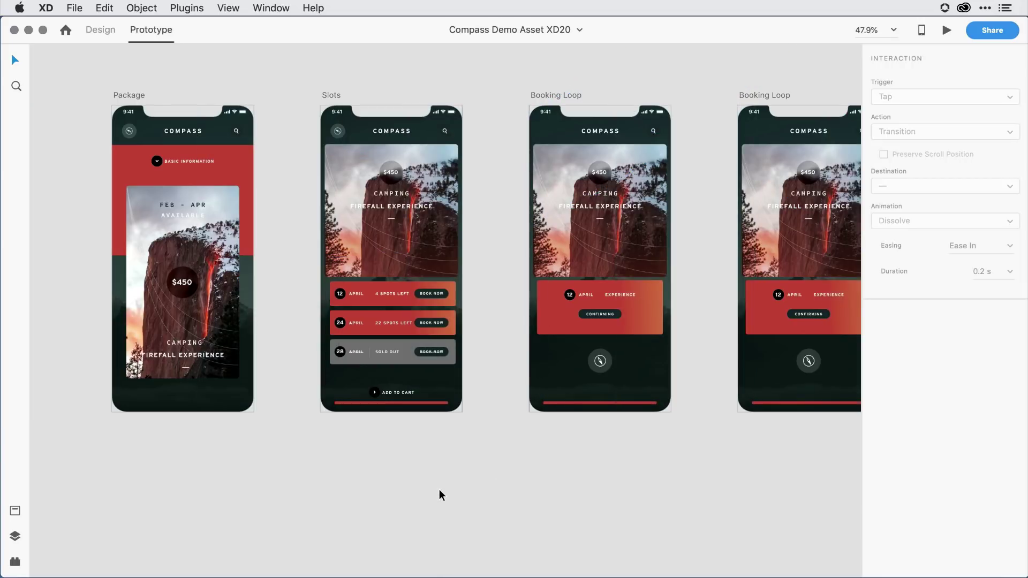
{"action": "left_click", "coordinate": [237, 176]}
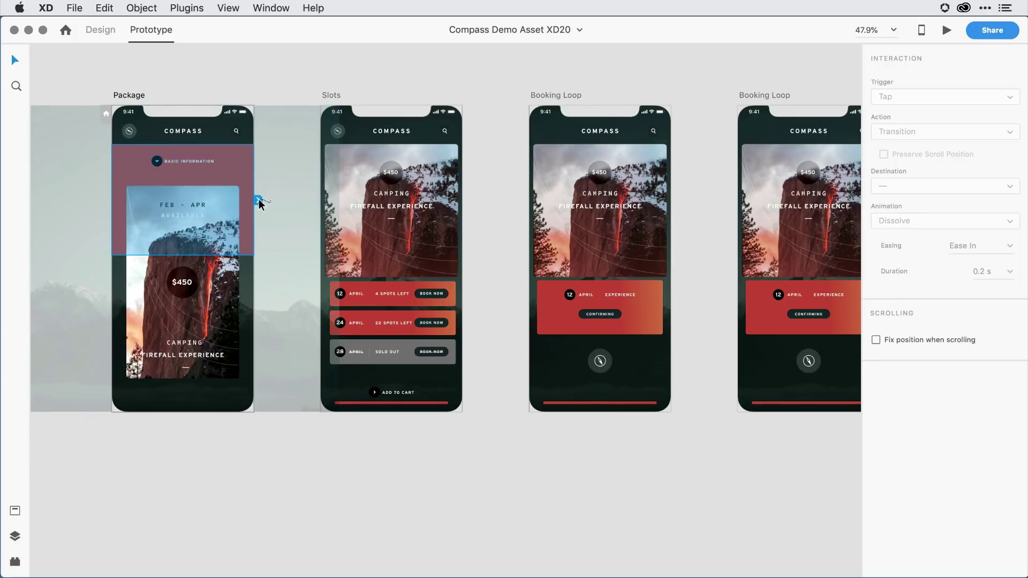
{"action": "left_click_drag", "start_coordinate": [258, 201], "coordinate": [326, 293]}
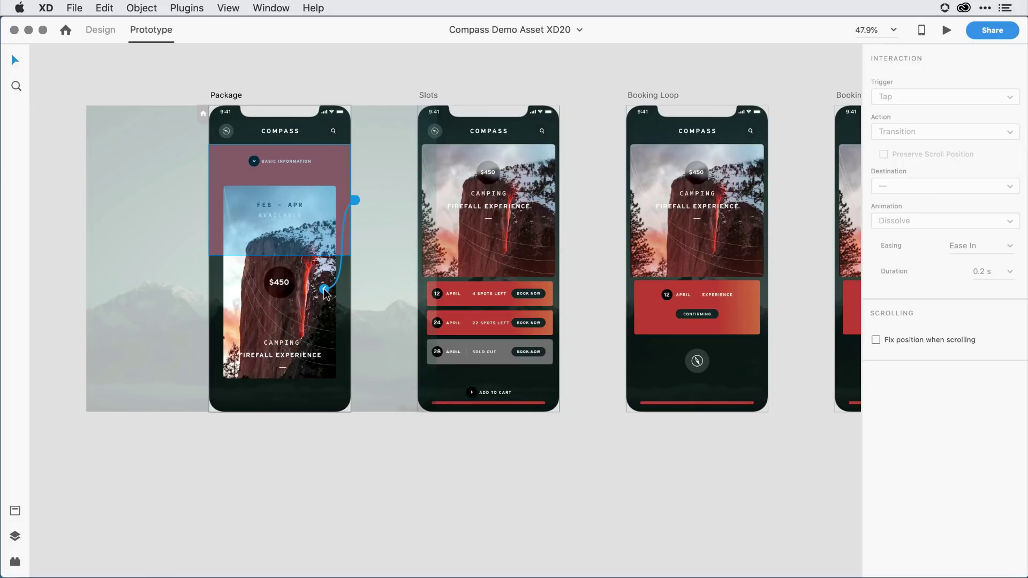
{"action": "left_click_drag", "start_coordinate": [325, 293], "coordinate": [327, 295]}
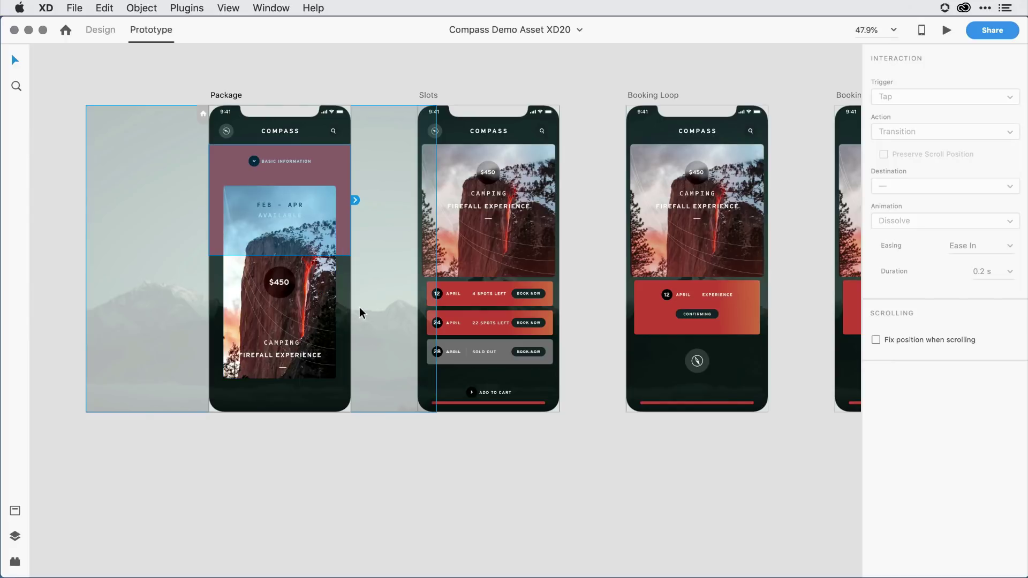
{"action": "left_click", "coordinate": [351, 487]}
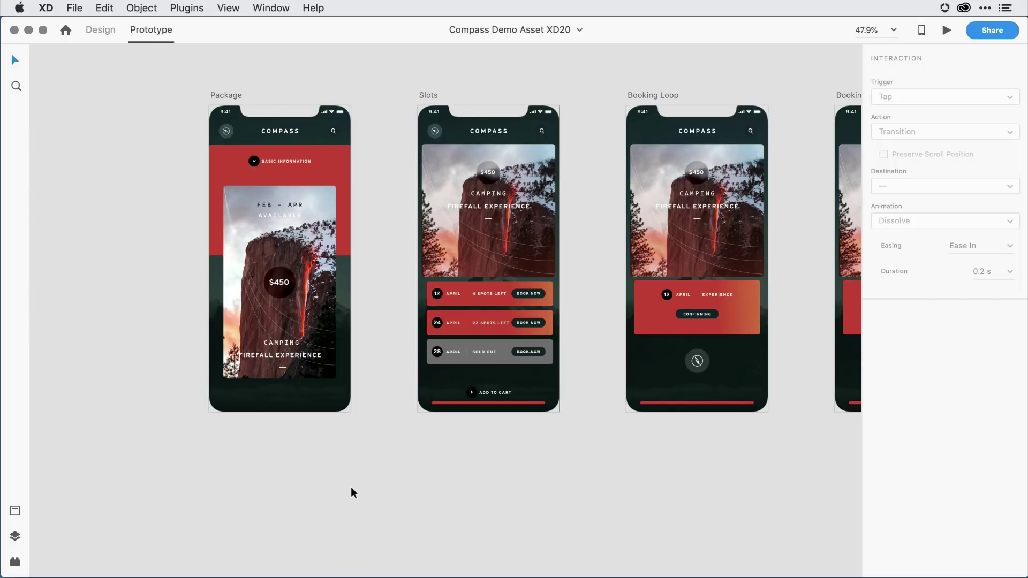
{"action": "key", "text": "super+a"}
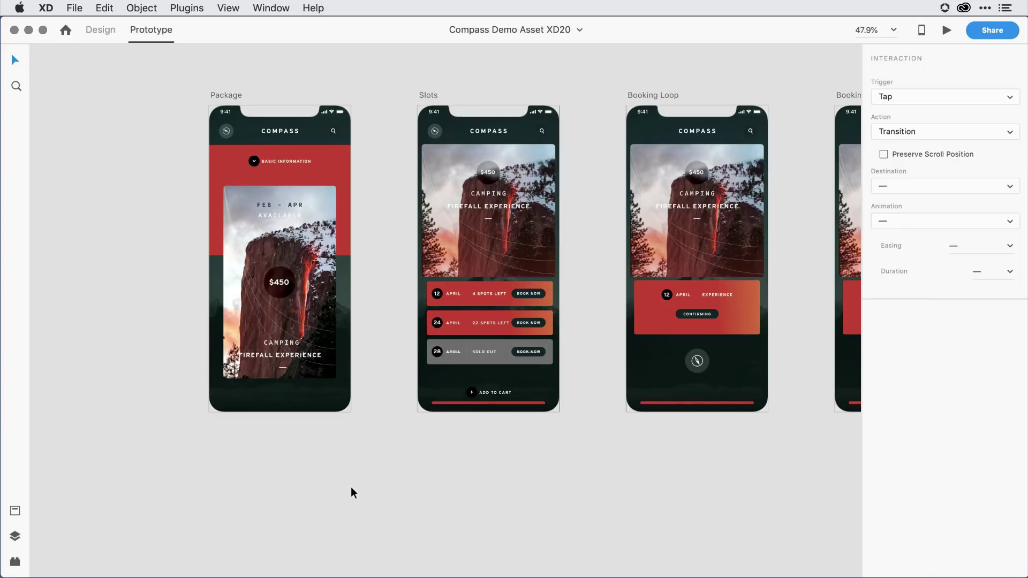
{"action": "scroll", "coordinate": [166, 210], "scroll_direction": "right", "scroll_amount": 3}
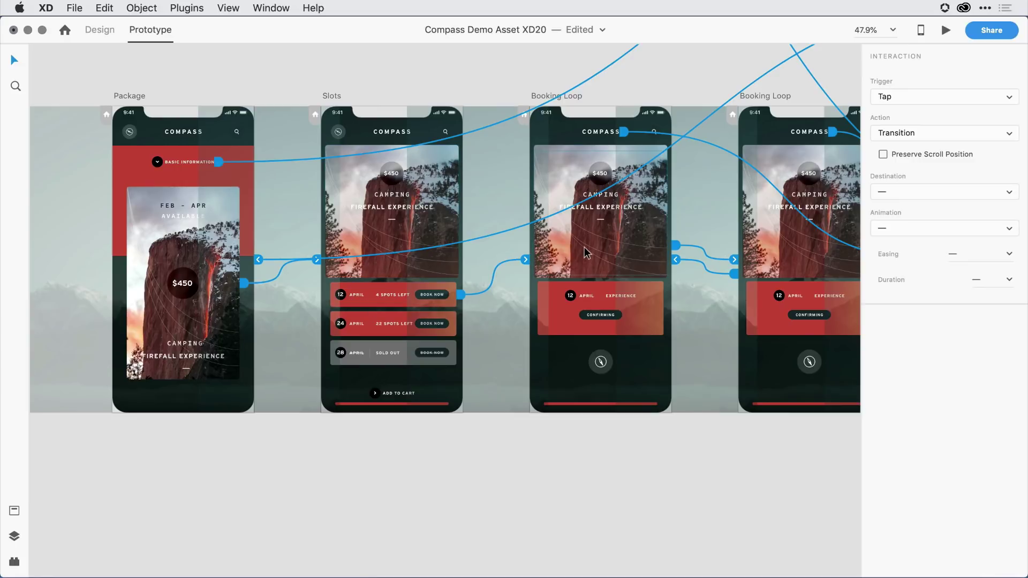
{"action": "left_click", "coordinate": [375, 506]}
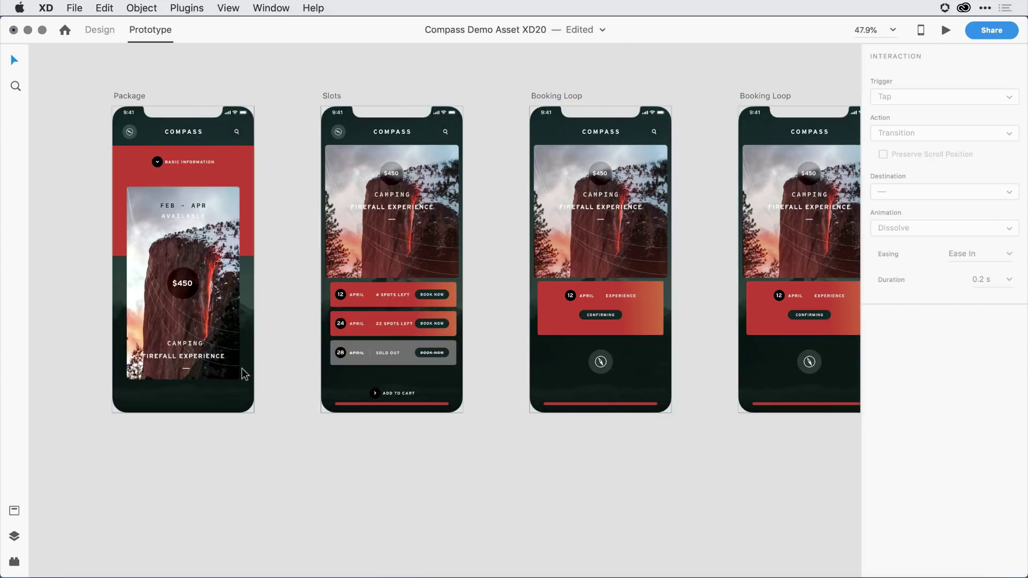
{"action": "left_click", "coordinate": [229, 289]}
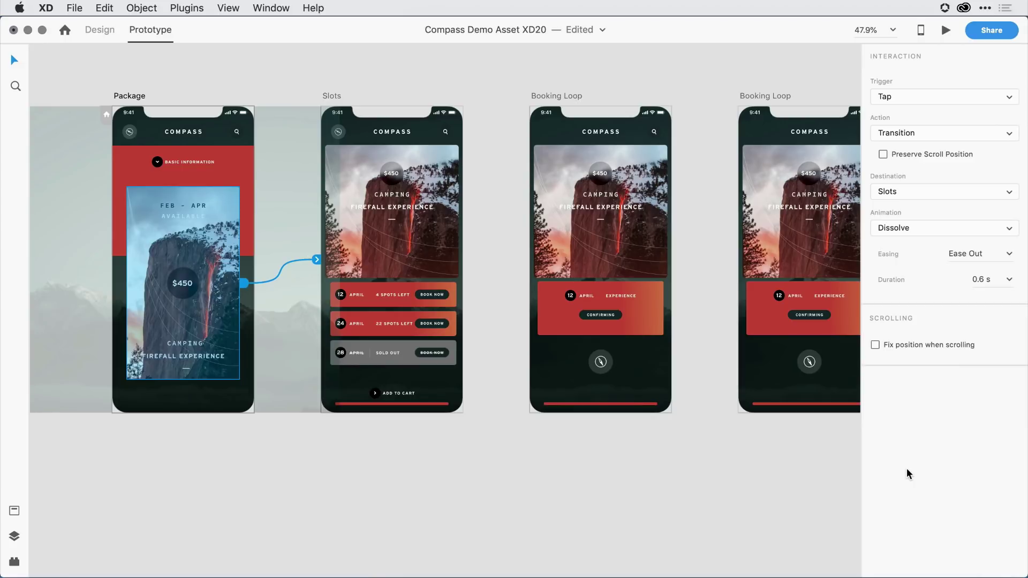
{"action": "left_click", "coordinate": [518, 510]}
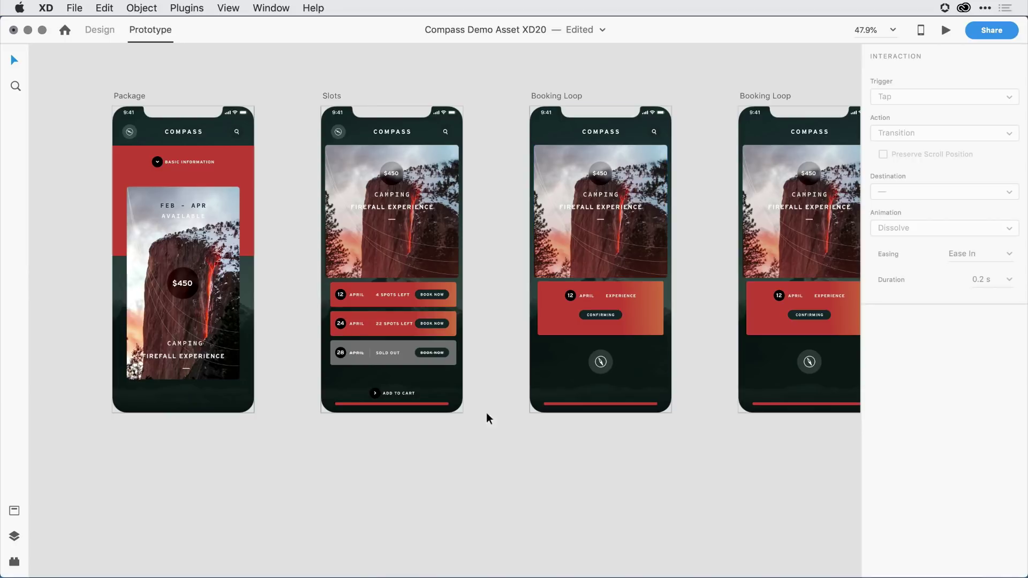
Give the Package card image and 12 April Slots row Ease In easing with 0.6 s duration.
{"action": "left_click", "coordinate": [229, 289]}
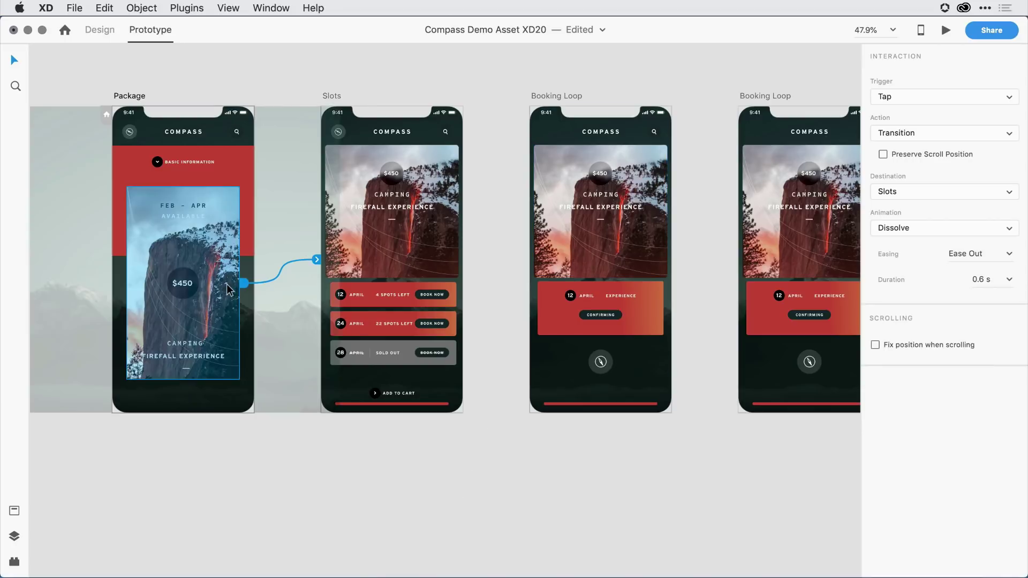
{"action": "left_click", "coordinate": [406, 292], "text": "shift"}
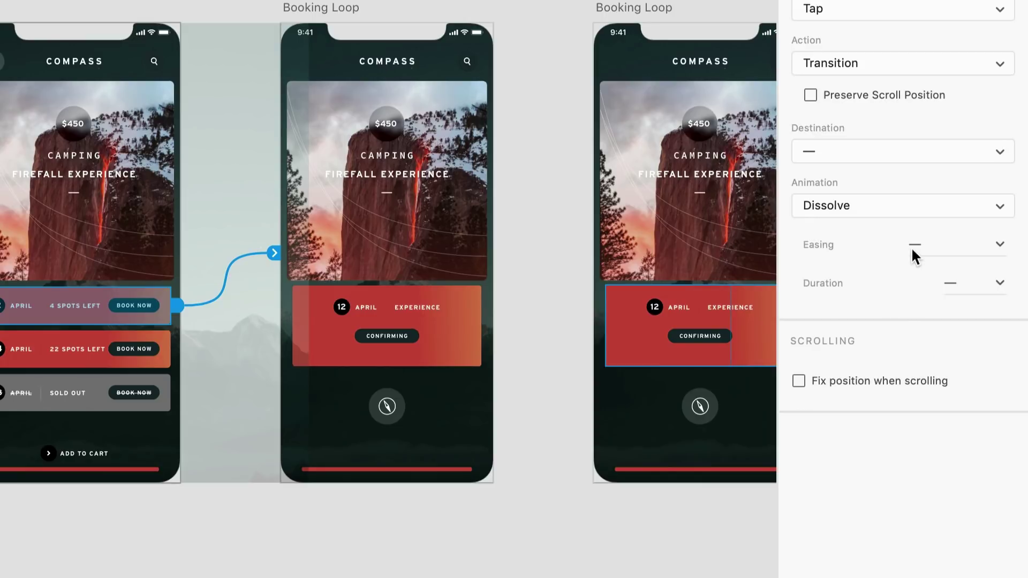
{"action": "left_click", "coordinate": [1004, 244]}
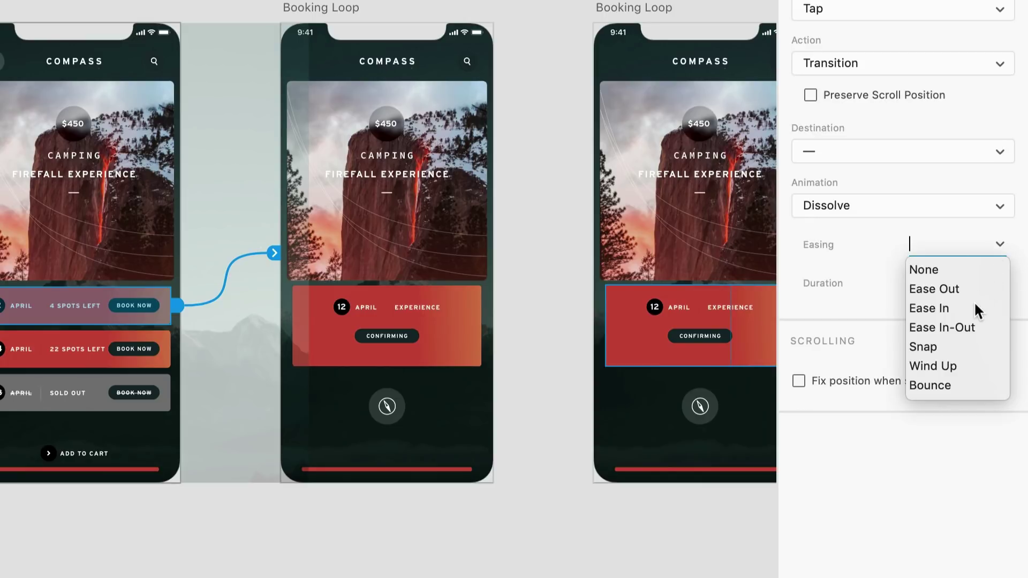
{"action": "left_click", "coordinate": [939, 304]}
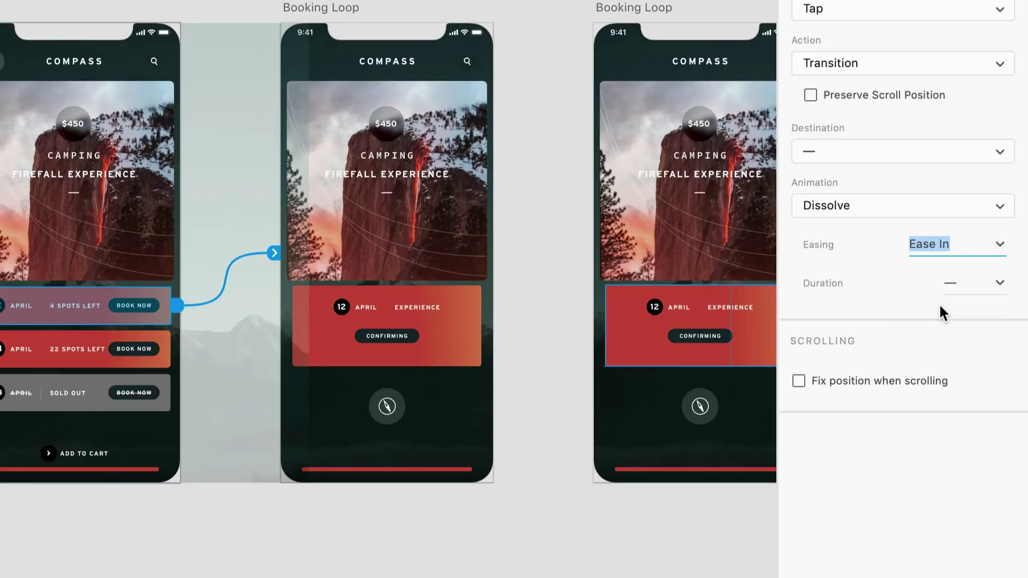
{"action": "left_click", "coordinate": [1000, 283]}
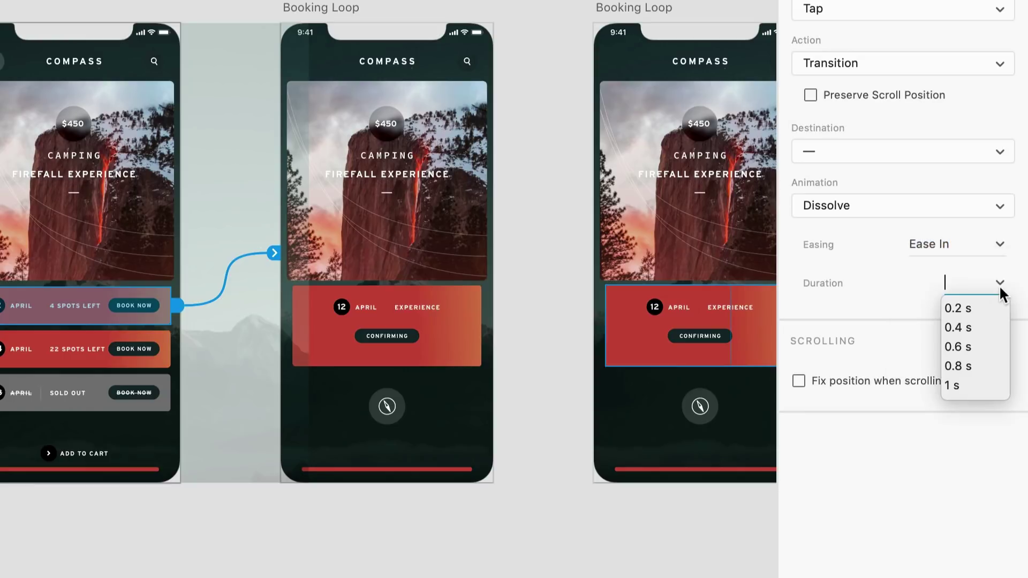
{"action": "left_click", "coordinate": [979, 347]}
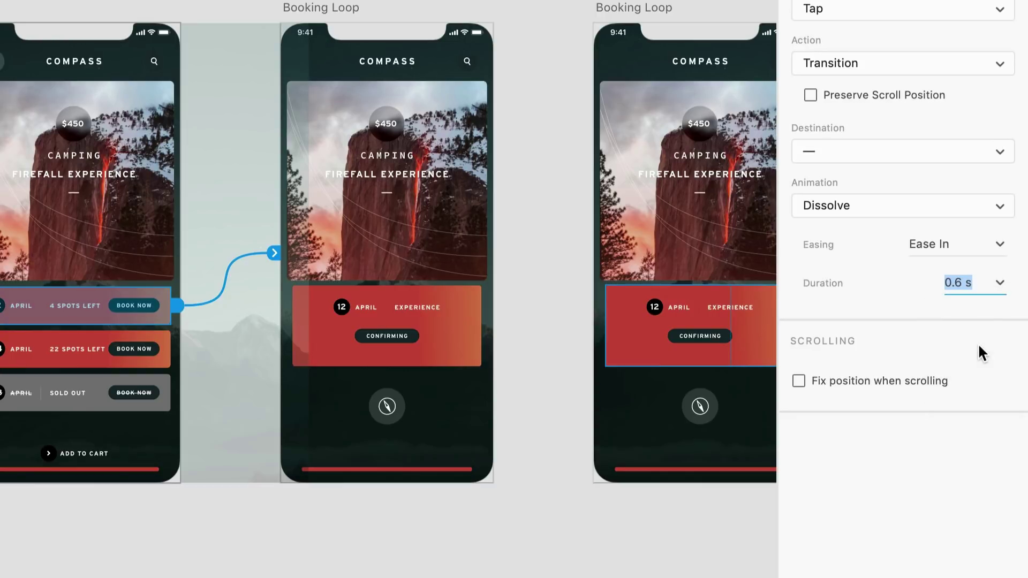
{"action": "left_click", "coordinate": [598, 553]}
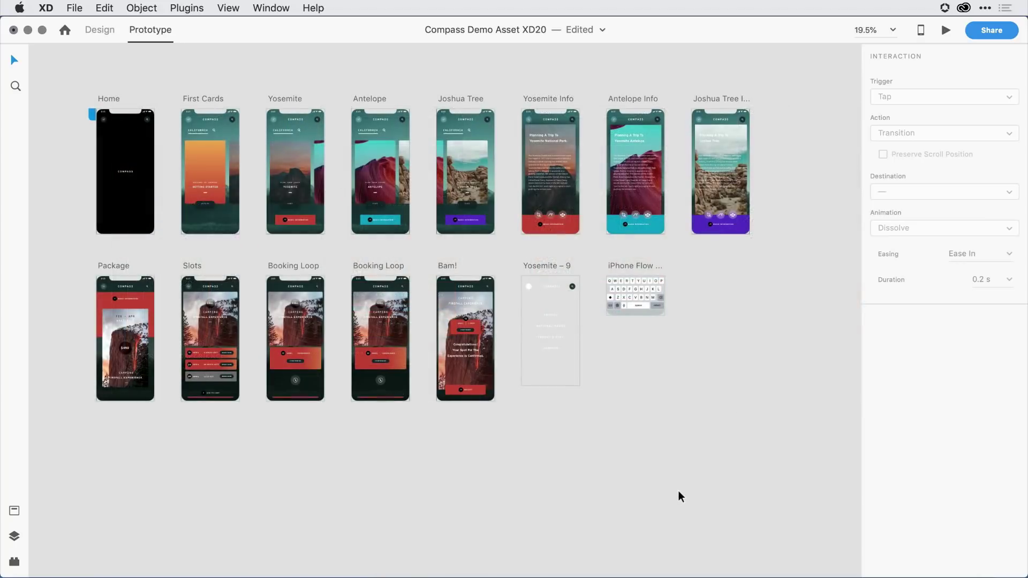
Marquee-select most artboards and set their link Destination to None, then deselect.
{"action": "left_click_drag", "start_coordinate": [51, 56], "coordinate": [792, 421]}
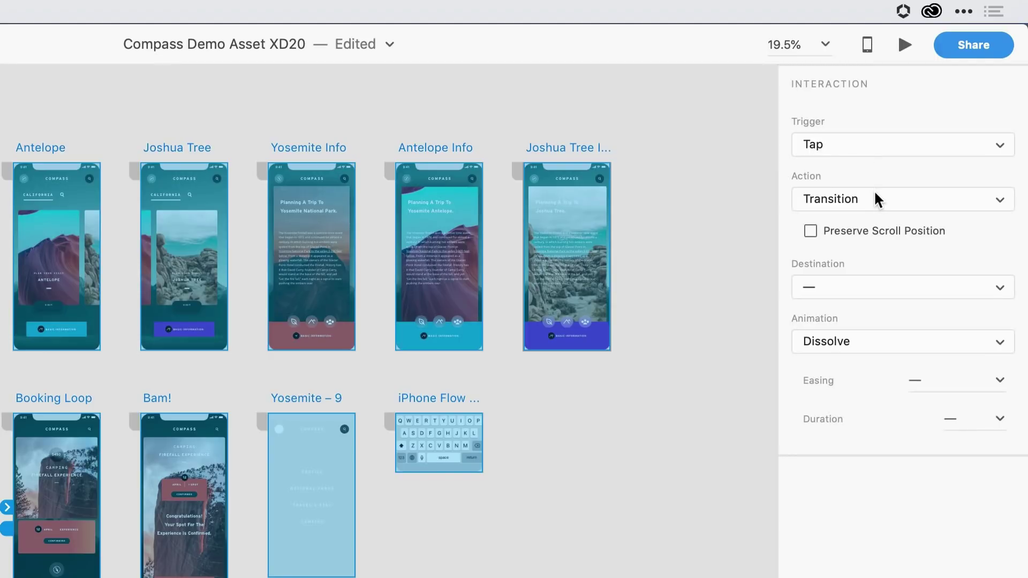
{"action": "left_click", "coordinate": [851, 288]}
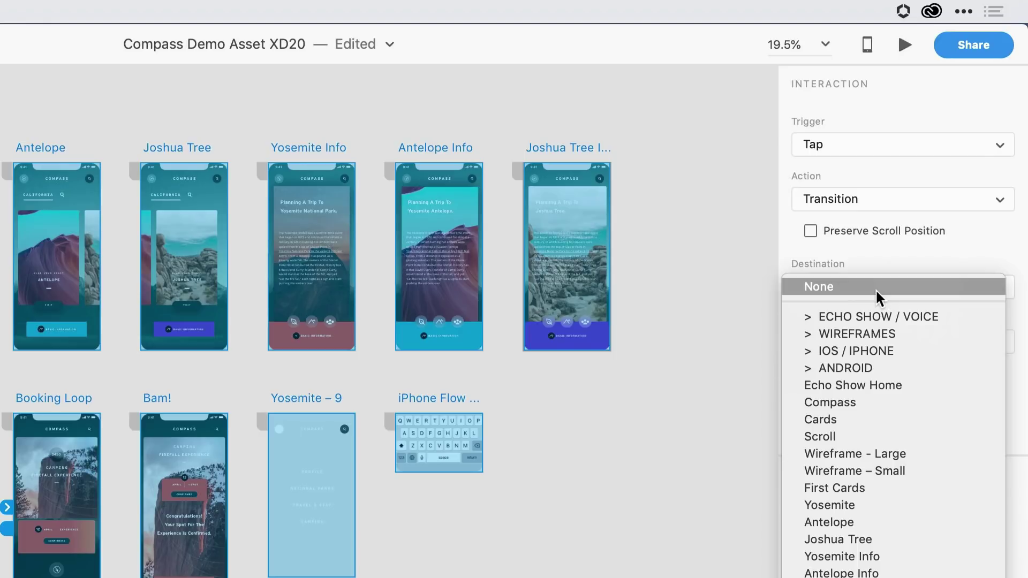
{"action": "left_click", "coordinate": [876, 290]}
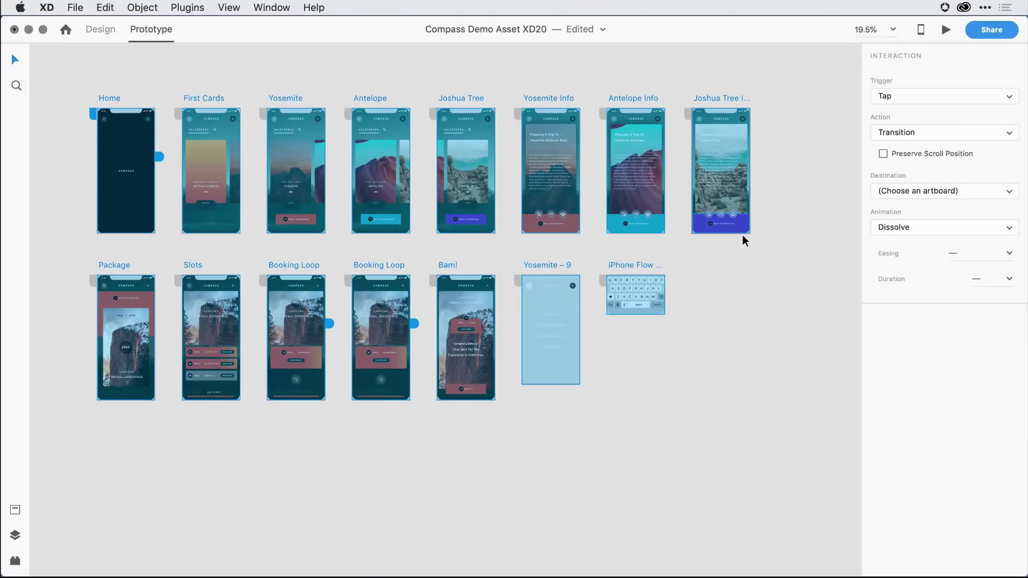
{"action": "left_click", "coordinate": [746, 286]}
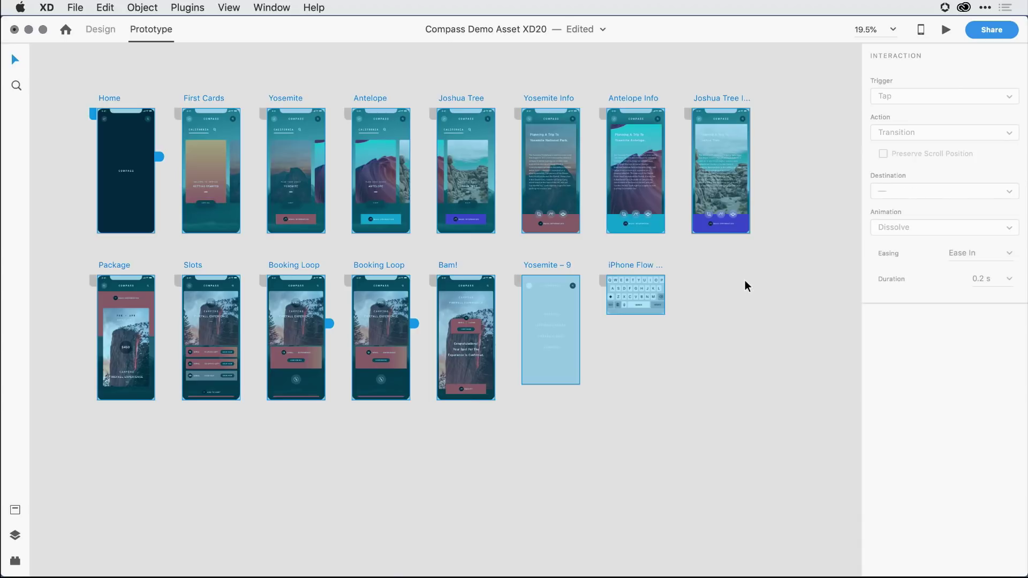
Select everything with Cmd+A and set every link Destination to None.
{"action": "key", "text": "super+a"}
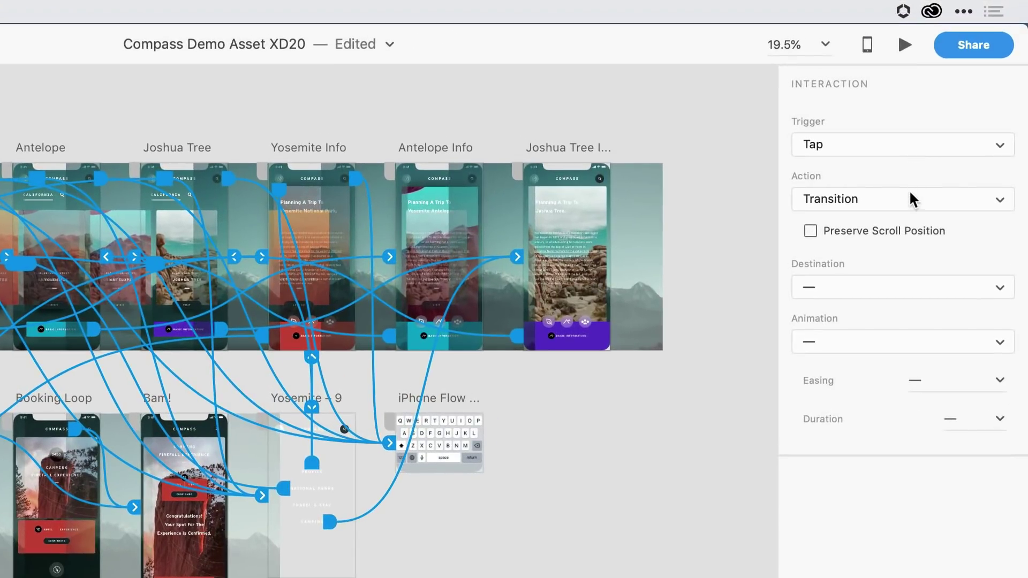
{"action": "left_click", "coordinate": [884, 284]}
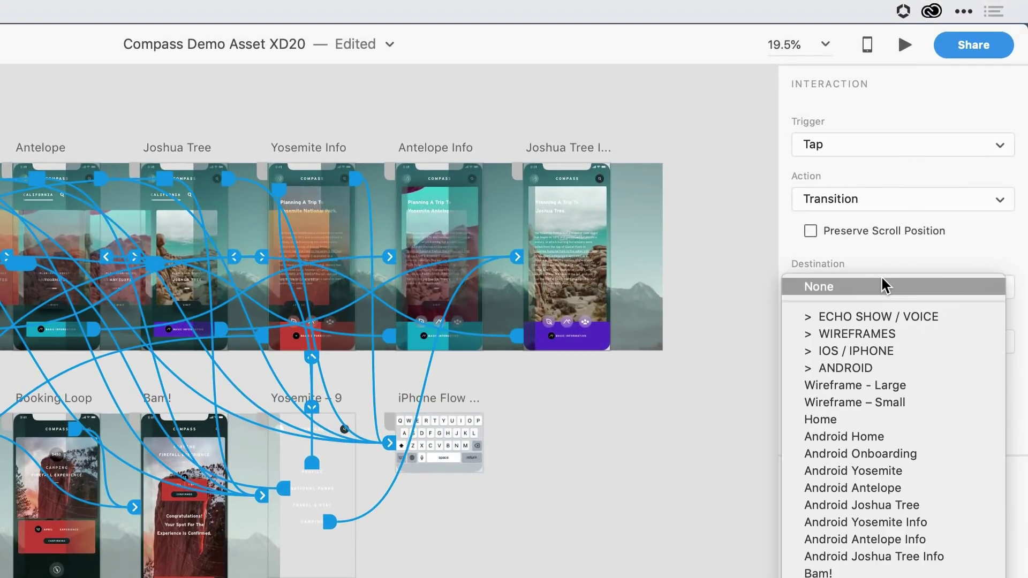
{"action": "left_click", "coordinate": [869, 286]}
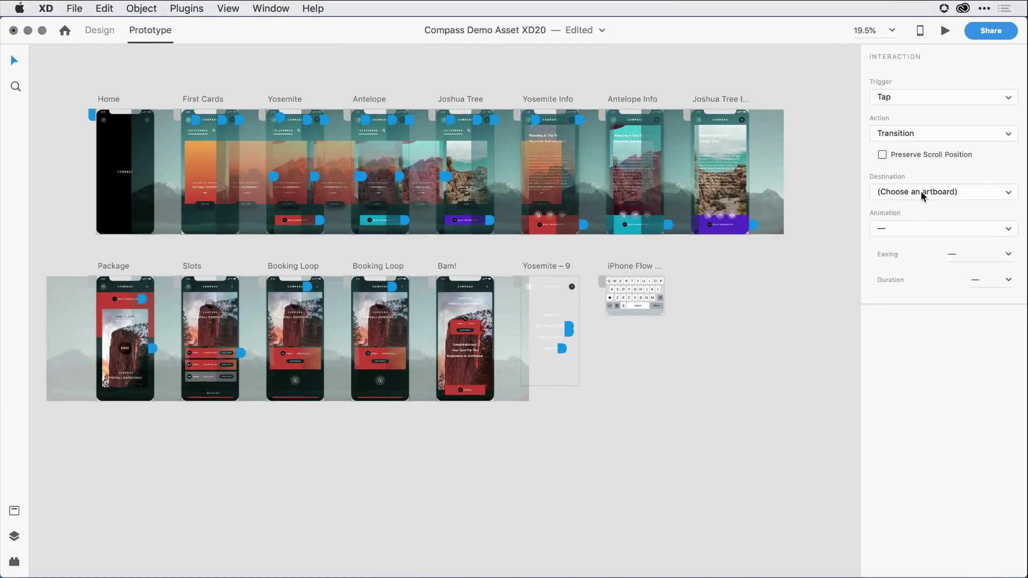